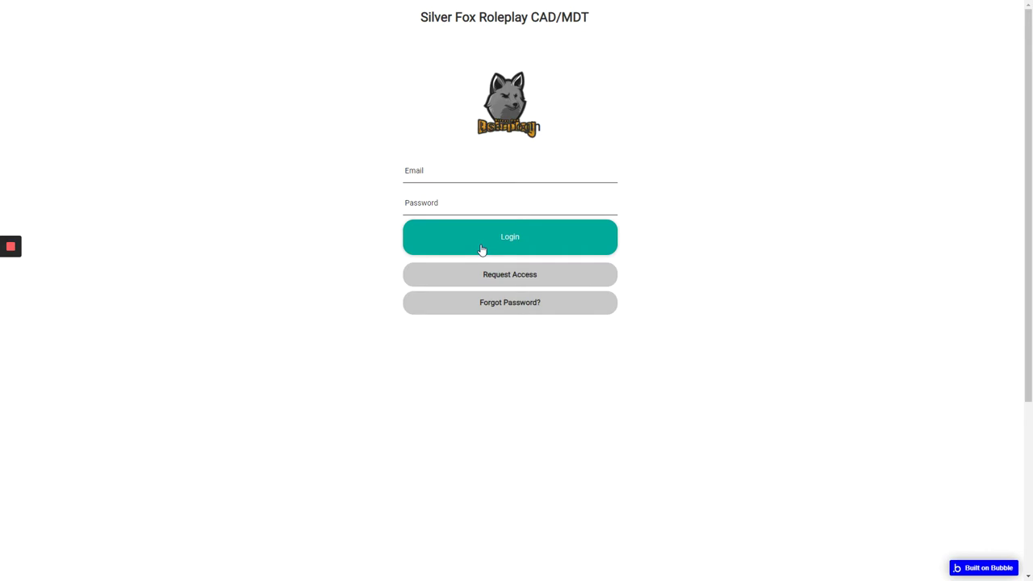
- On the login page, choose Request Access to reach the account sign-up form
click(481, 250)
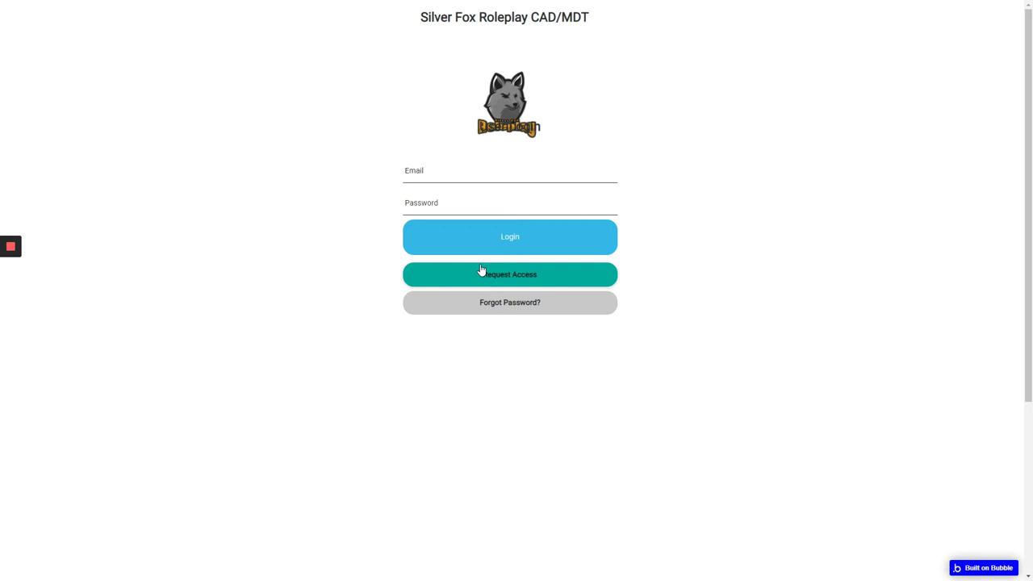
- Enter 'Officer Bob 2' as the name and the new account's e-mail address
click(481, 269)
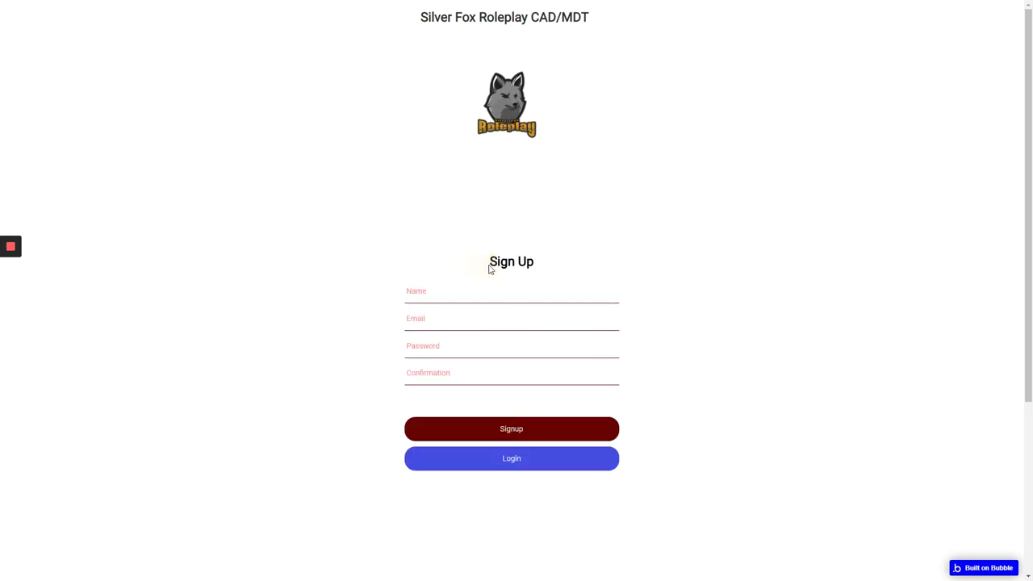
click(475, 284)
text(Officer Bob)
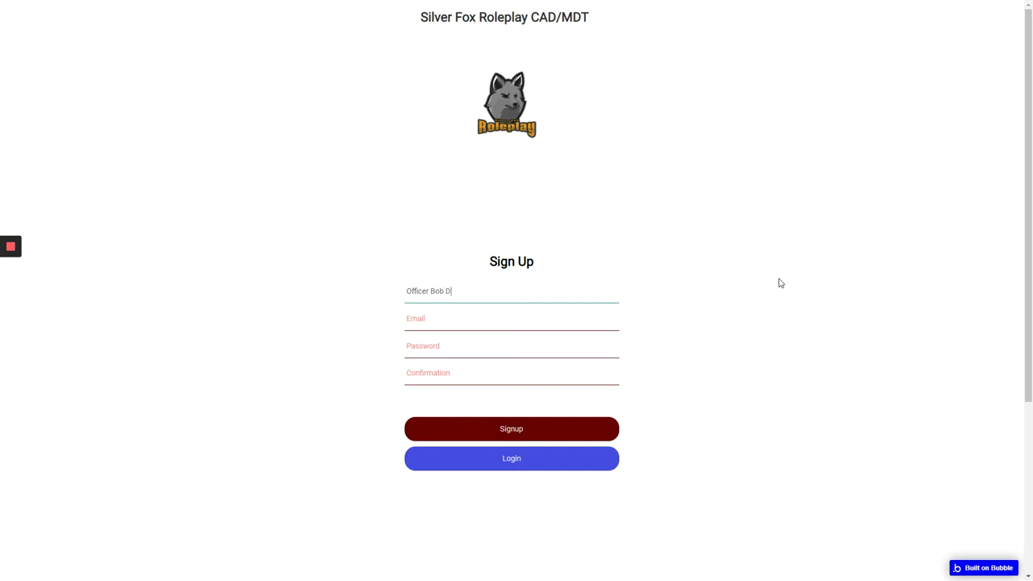
text( 2)
click(606, 321)
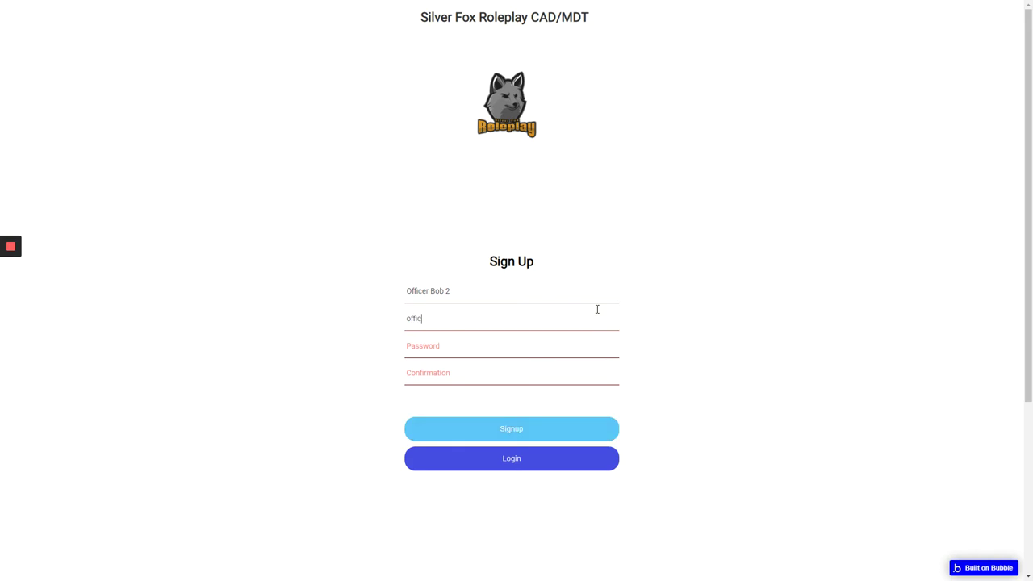
key(Tab)
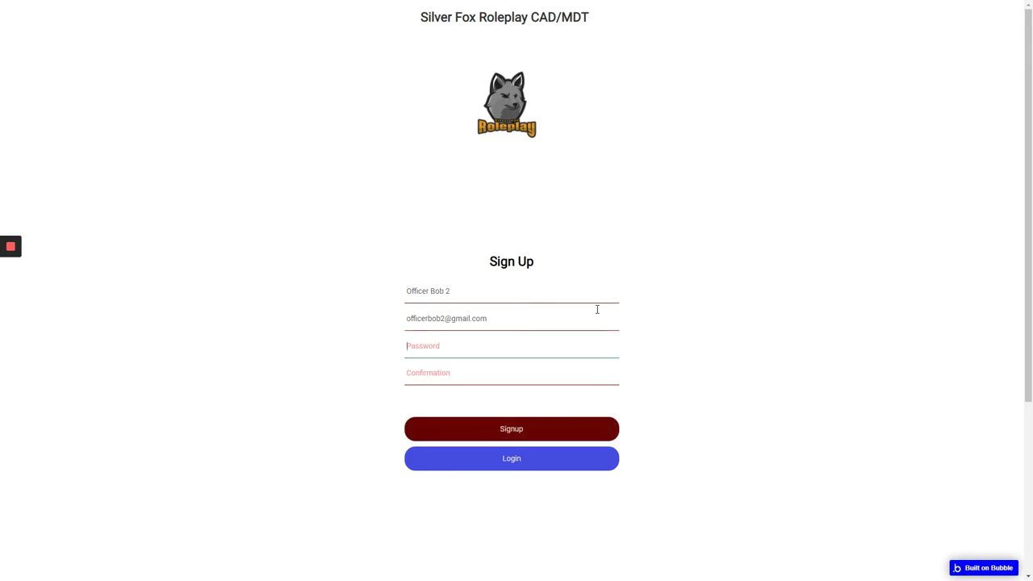
- Clear the Name field and retype it as 'Officer Bob 2'
click(493, 302)
key(ctrl+a)
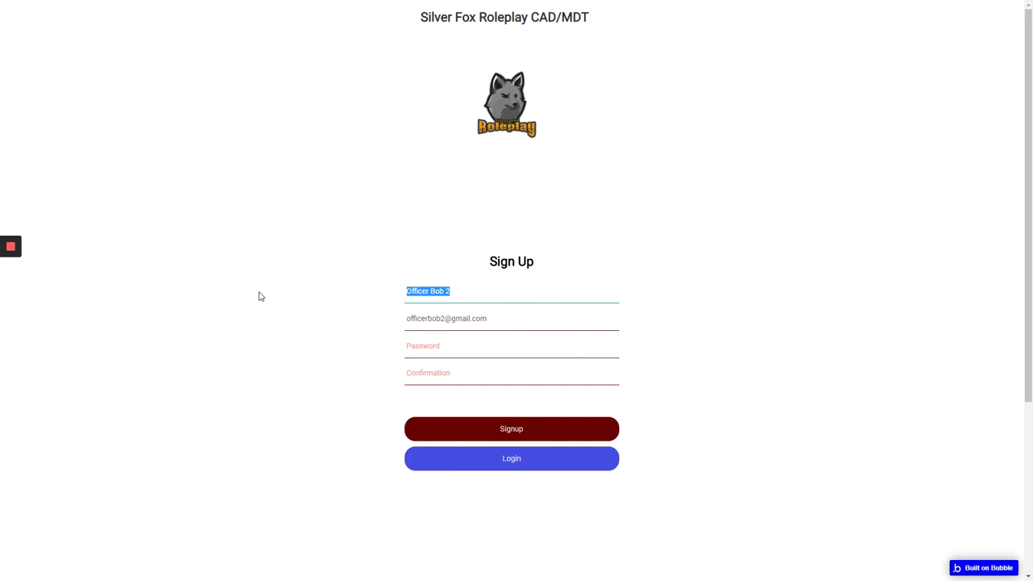
key(BackSpace)
click(507, 296)
click(478, 297)
text(F. pager)
key(BackSpace)
key(BackSpace)
key(BackSpace)
key(BackSpace)
key(BackSpace)
key(BackSpace)
text(Officer Bob 2)
- Enter the account password and its matching confirmation, correcting typos
click(515, 352)
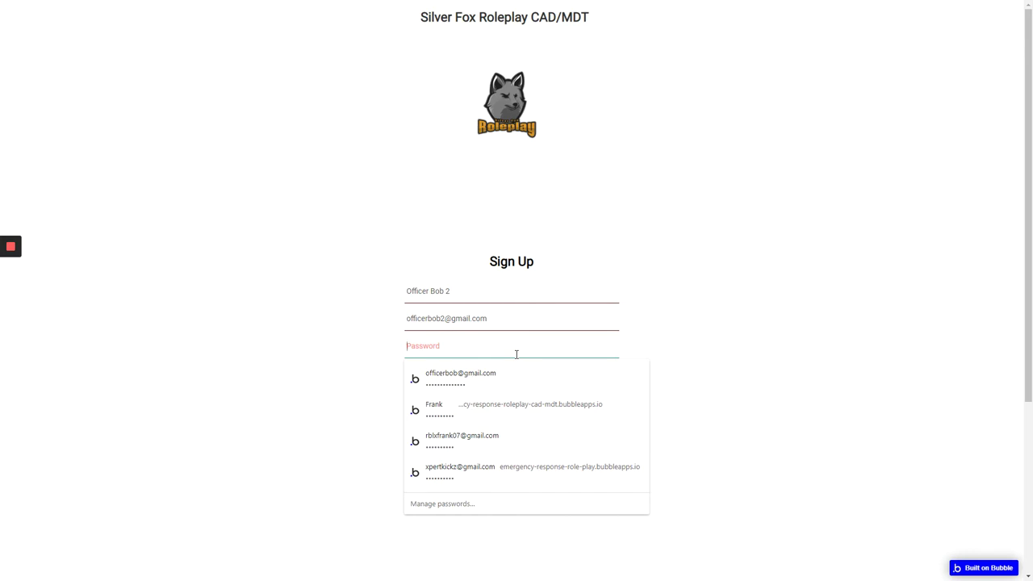
text(1234)
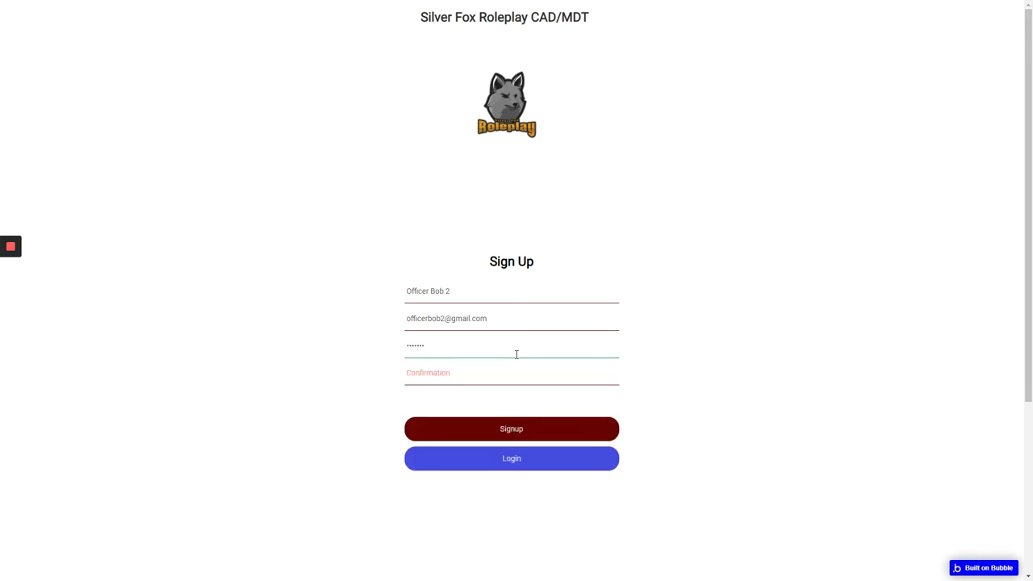
key(BackSpace)
key(BackSpace)
key(BackSpace)
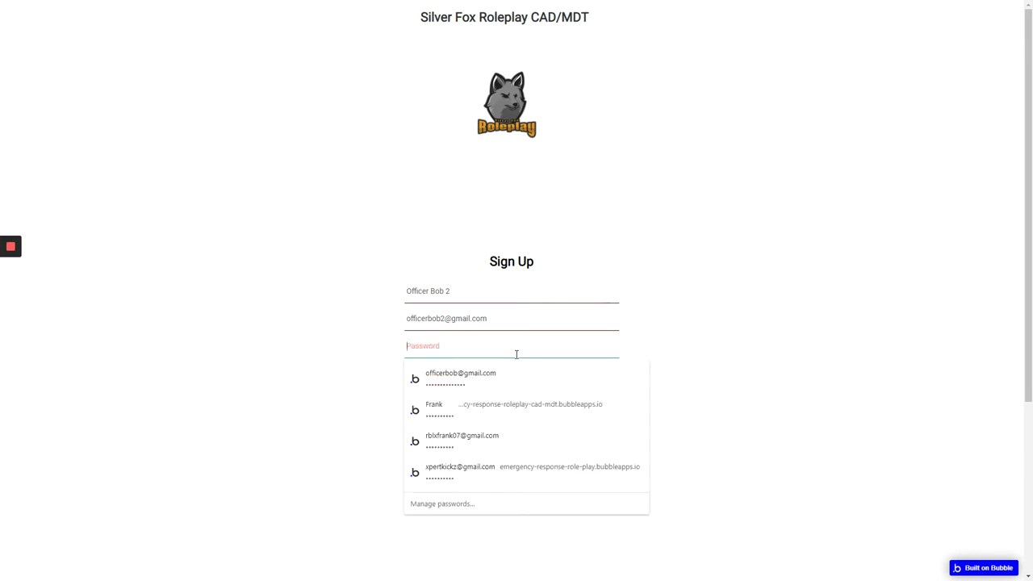
text(123)
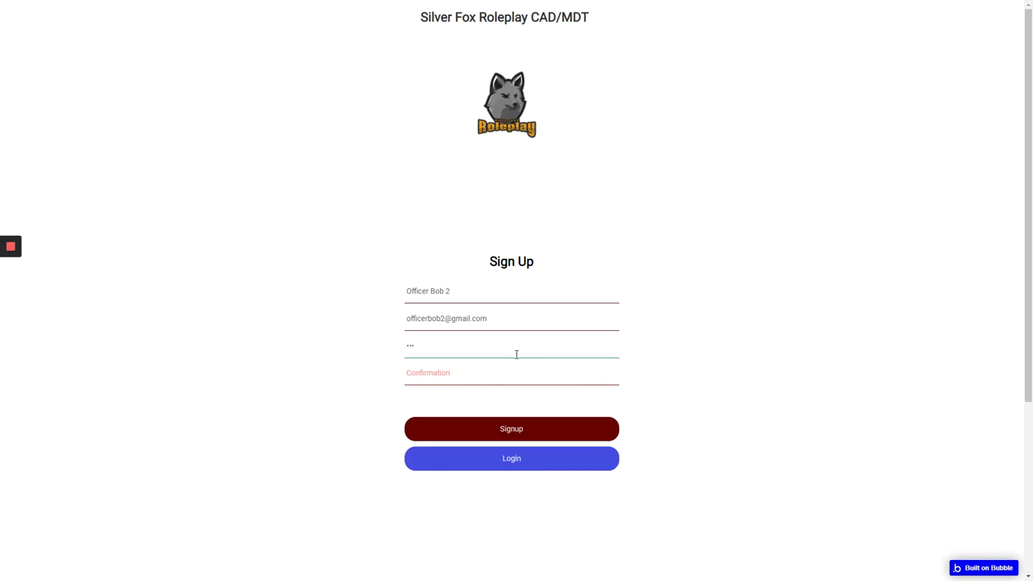
text(45678901)
key(Tab)
text(123)
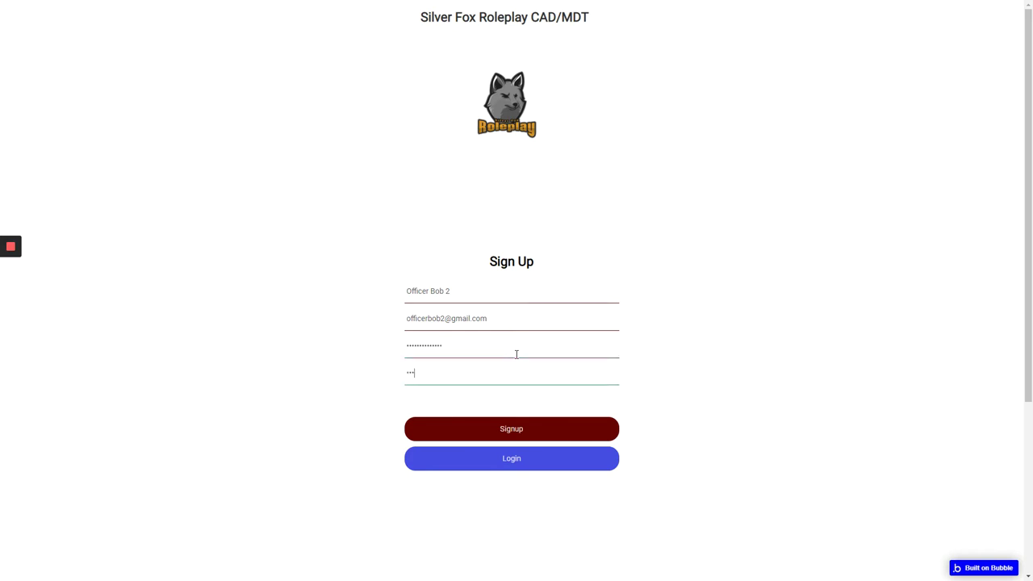
text(456789)
key(BackSpace)
key(BackSpace)
key(BackSpace)
key(BackSpace)
key(BackSpace)
text(12)
- Submit the sign-up, save the password in Chrome, and return to the login Email field
click(572, 435)
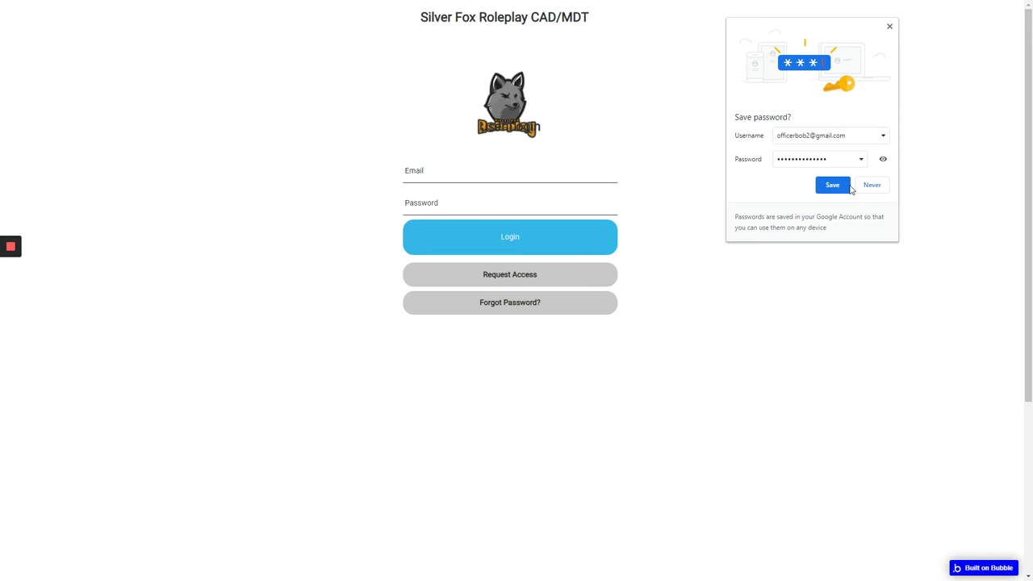
click(841, 189)
click(507, 171)
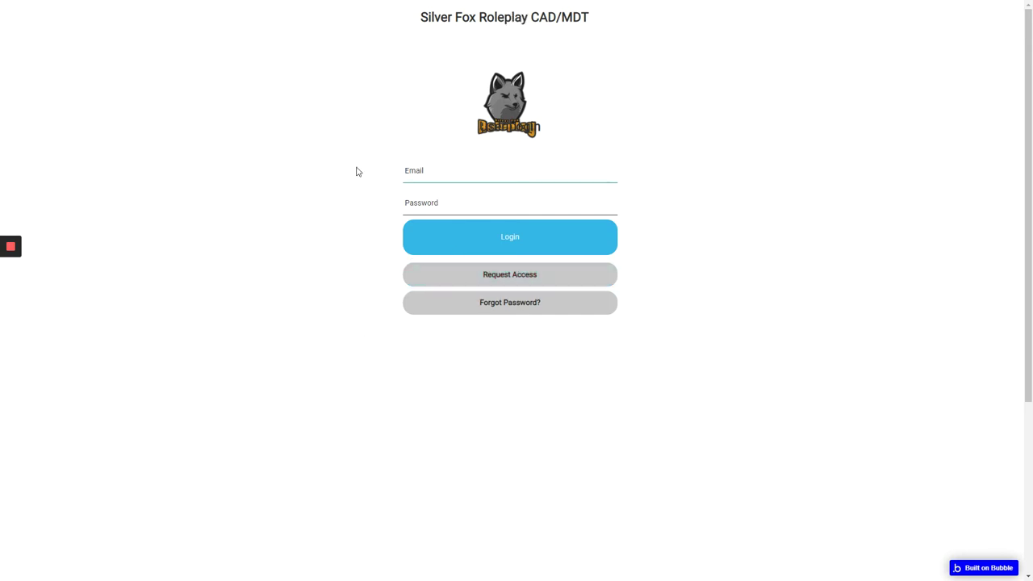
- Enter the new account's e-mail address in the login Email field
click(471, 165)
text(OFFICE)
key(BackSpace)
key(BackSpace)
key(BackSpace)
key(BackSpace)
key(BackSpace)
key(BackSpace)
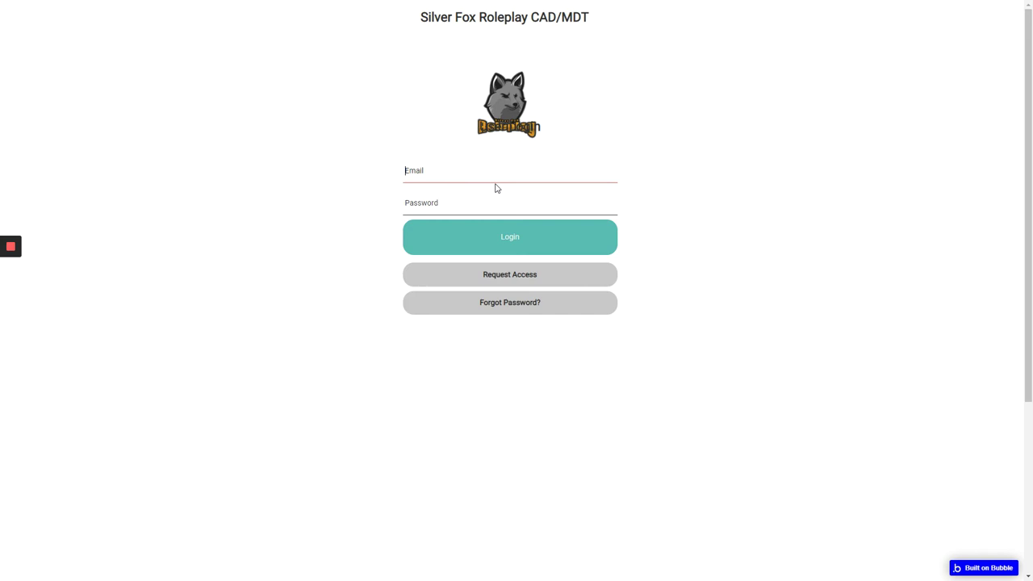
key(Tab)
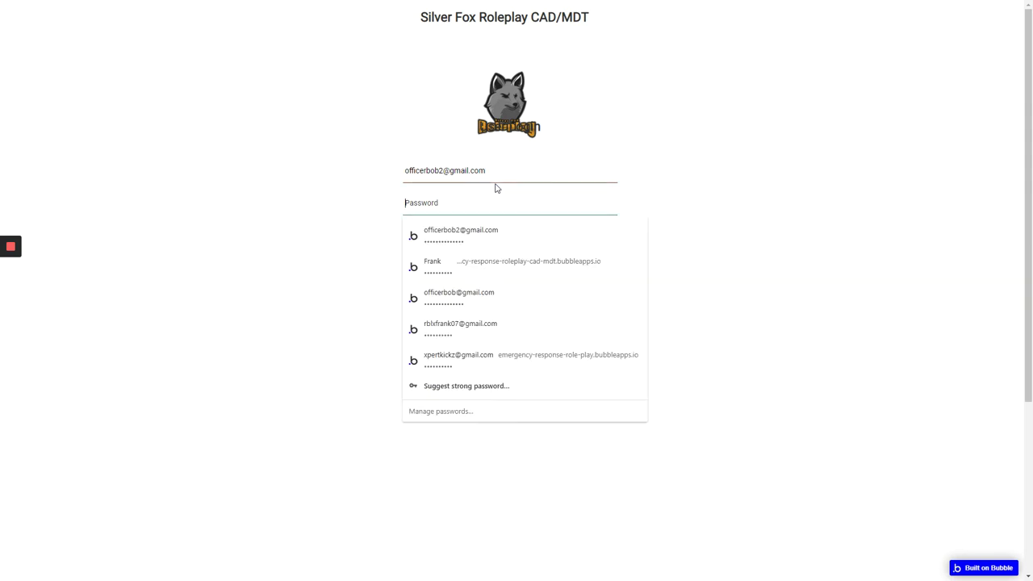
- Fill in the saved password and log in to the new account
click(494, 235)
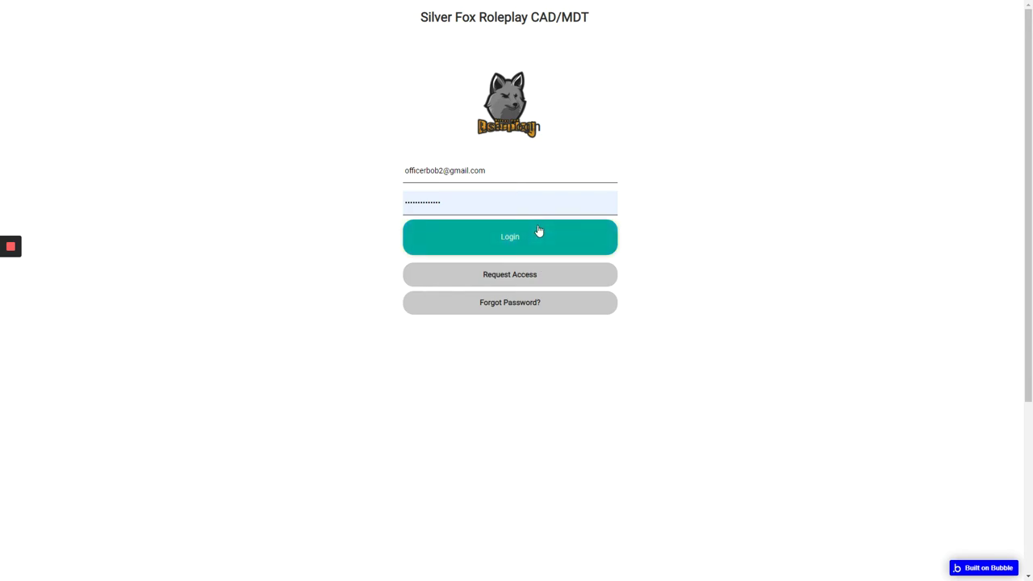
click(483, 202)
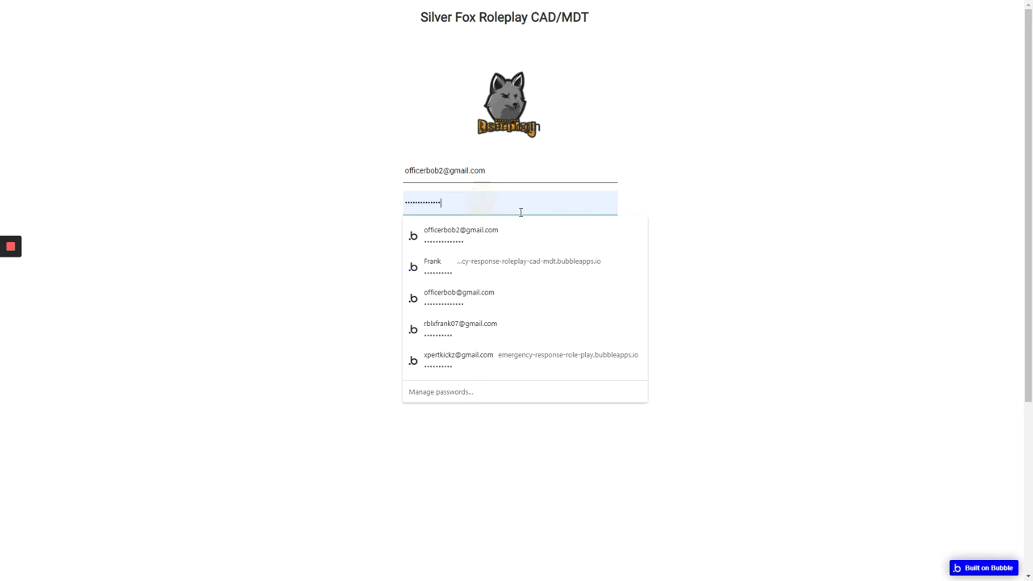
click(782, 224)
click(577, 242)
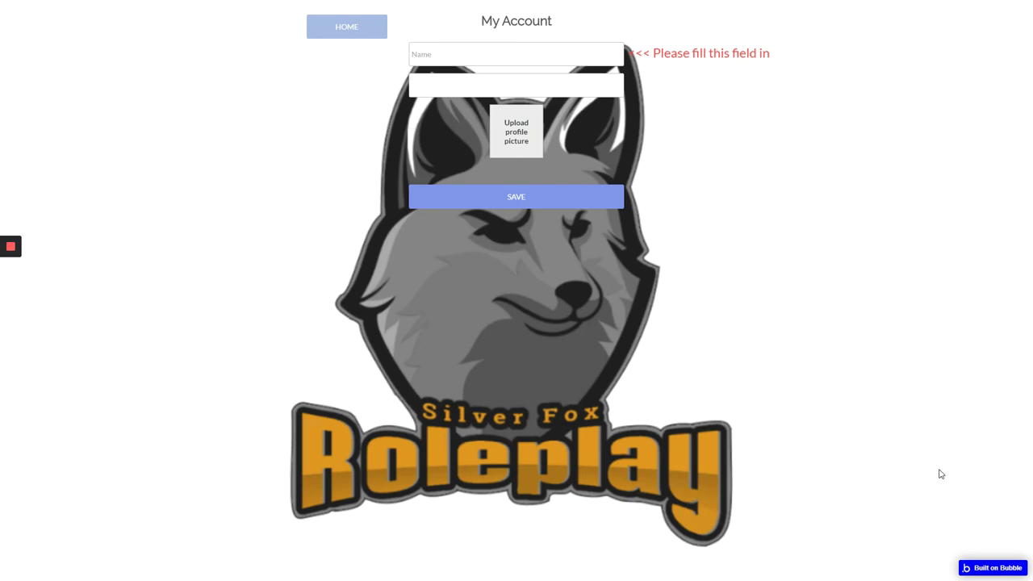
- Set the profile Name to 'Officer Bob 2', save it, and go back HOME
click(587, 54)
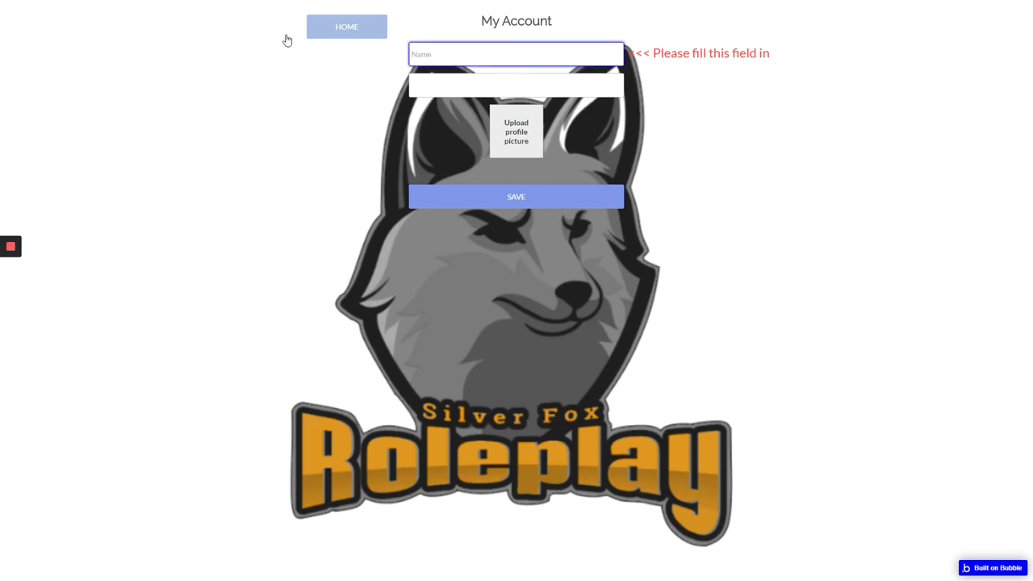
click(509, 47)
text(Officer Bob 2)
key(Tab)
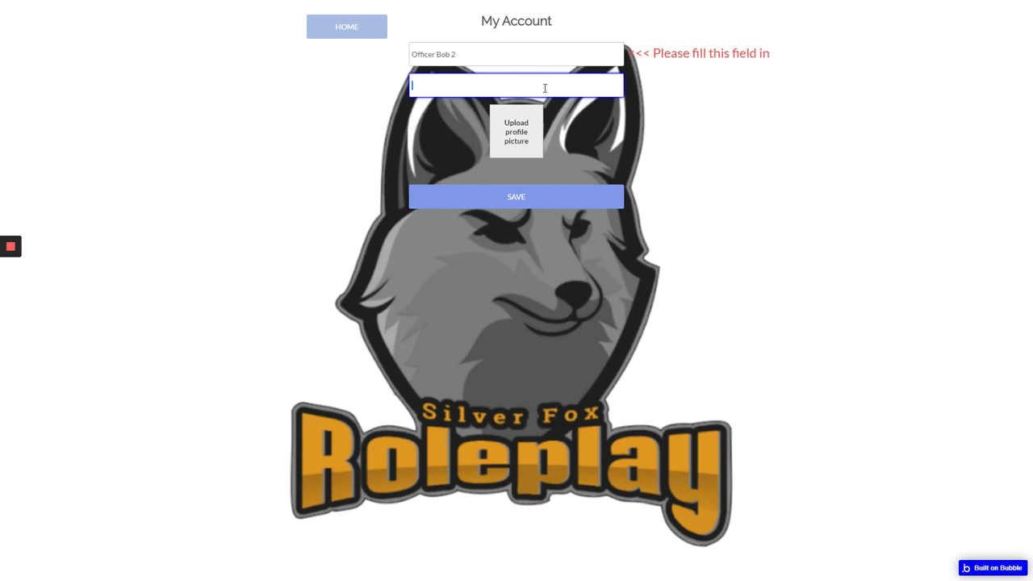
click(631, 140)
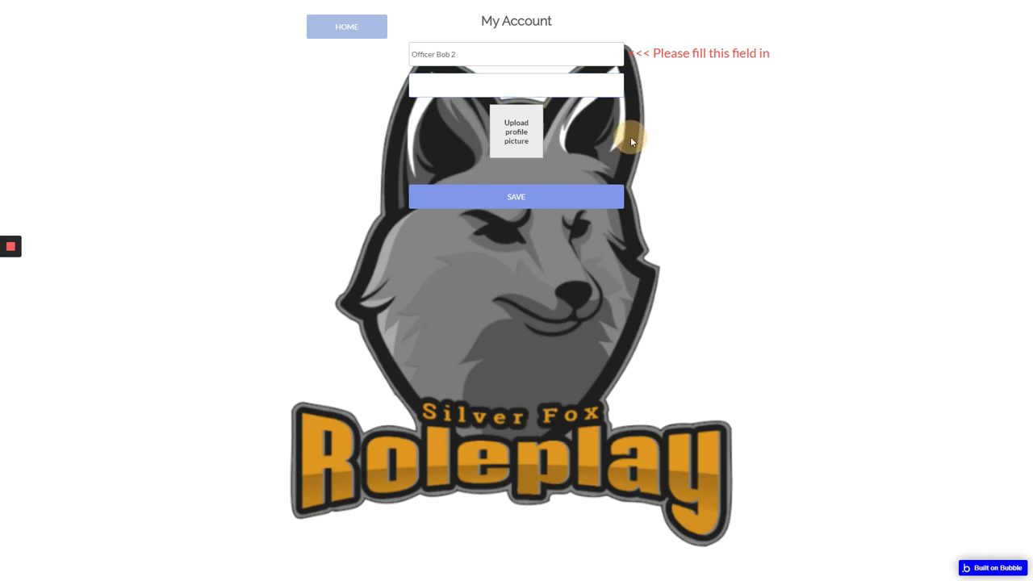
click(519, 199)
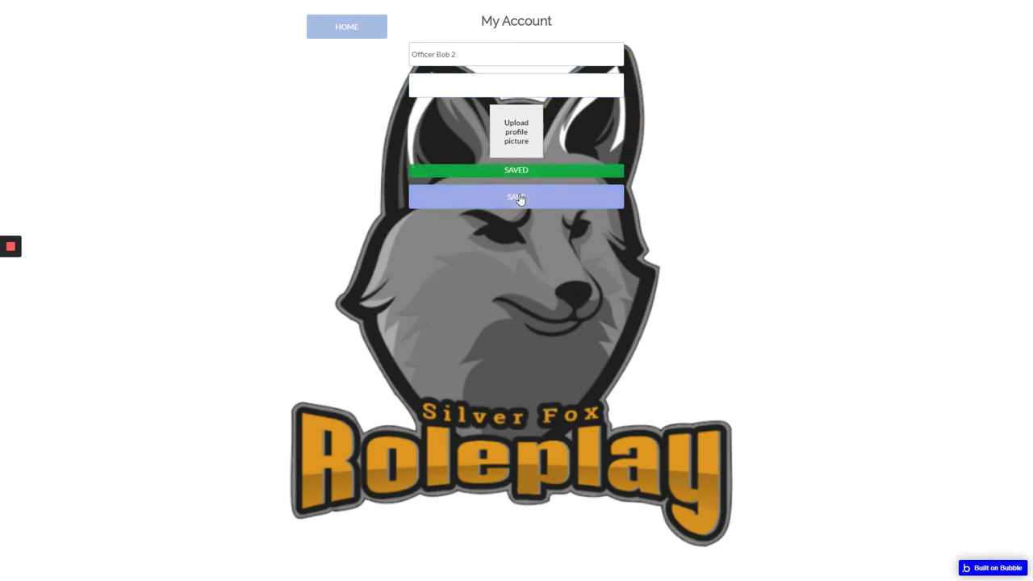
click(443, 82)
click(573, 200)
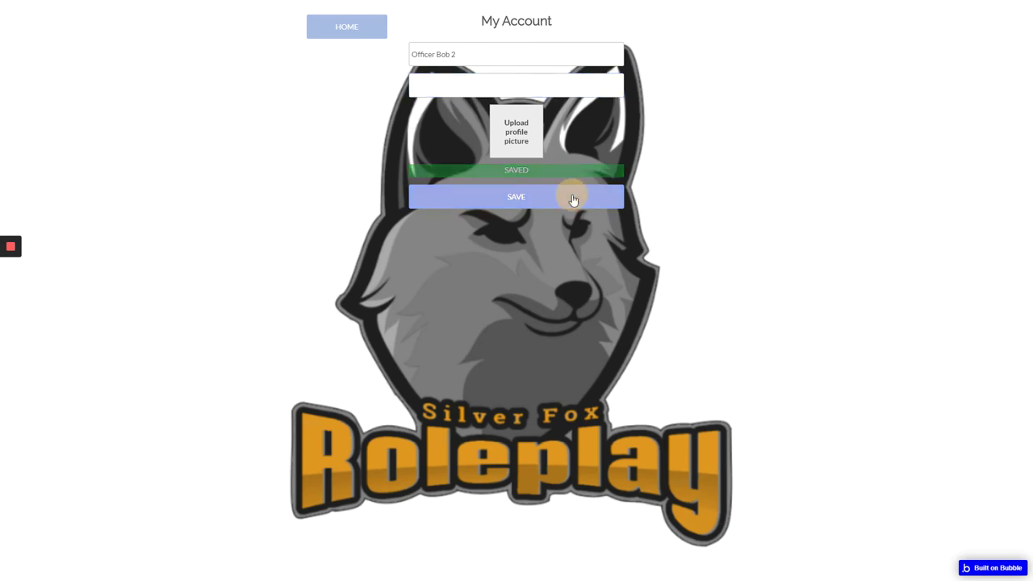
click(353, 35)
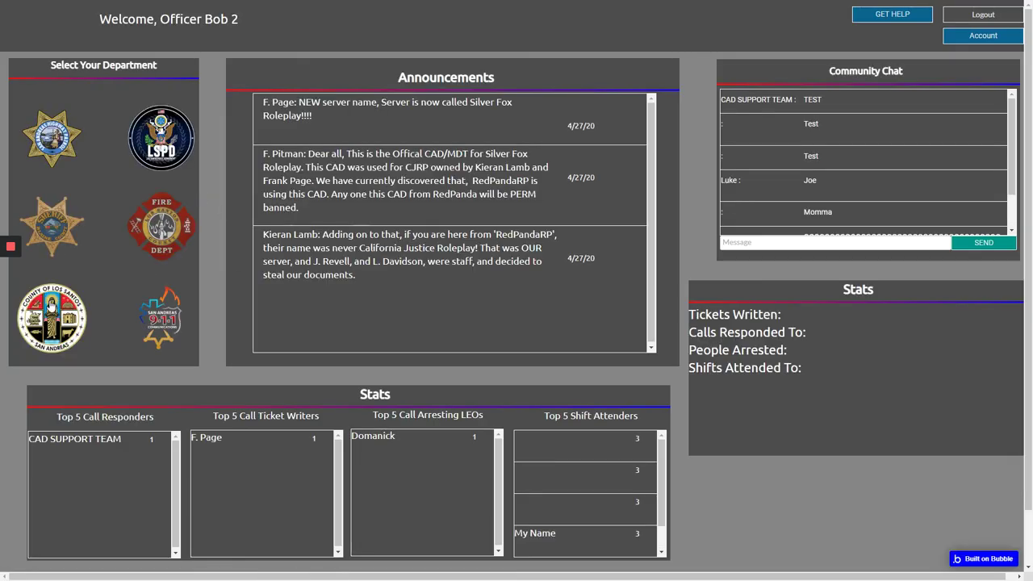
- Pick the Los Santos County civilian department and launch its panel with identifier 'Officer Bob'
click(52, 317)
mouse_move(21, 245)
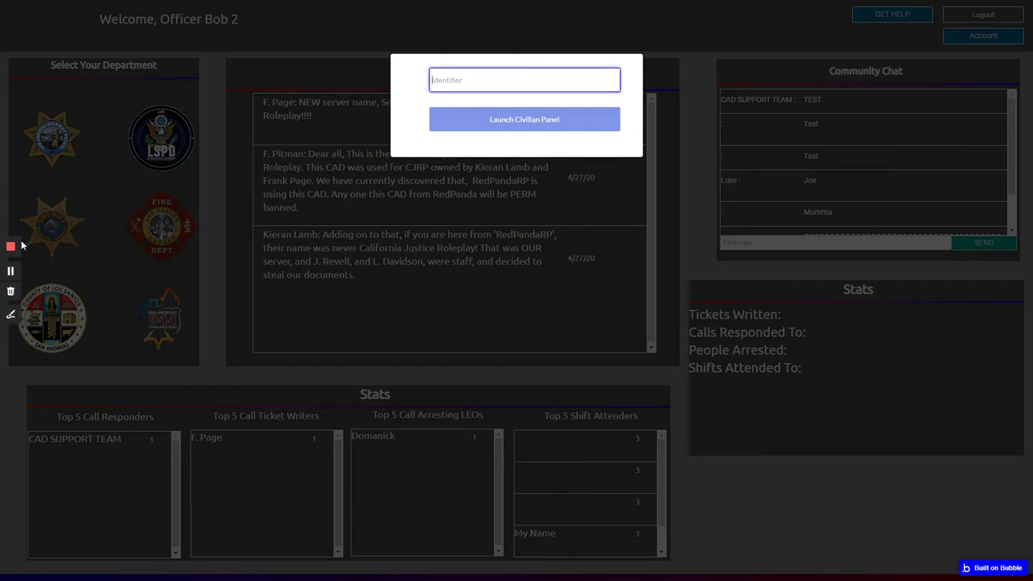
text(Officer Bob 2)
key(Return)
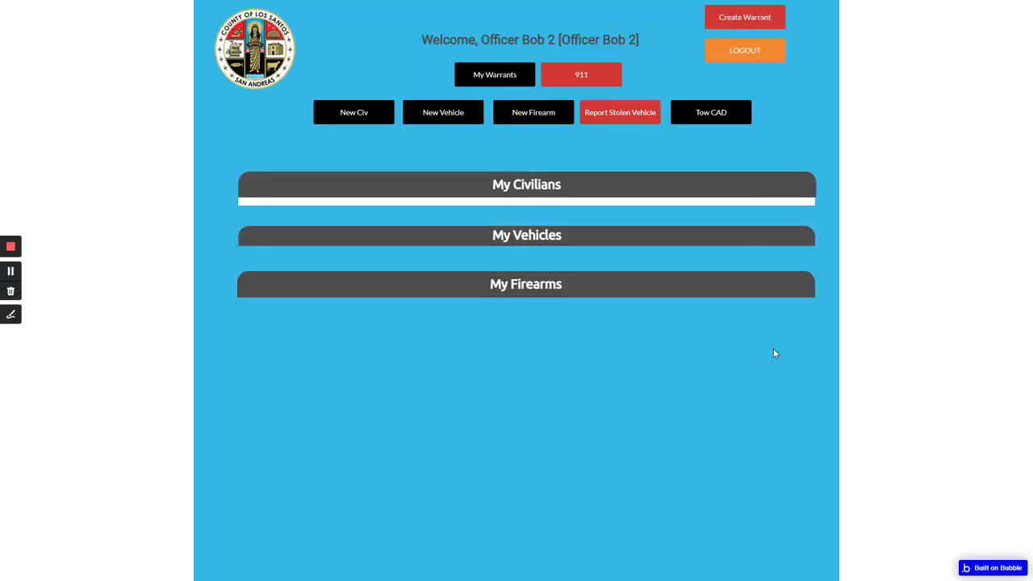
drag(20, 42, 930, 509)
click(802, 250)
click(361, 113)
click(797, 199)
click(460, 120)
click(314, 76)
click(512, 121)
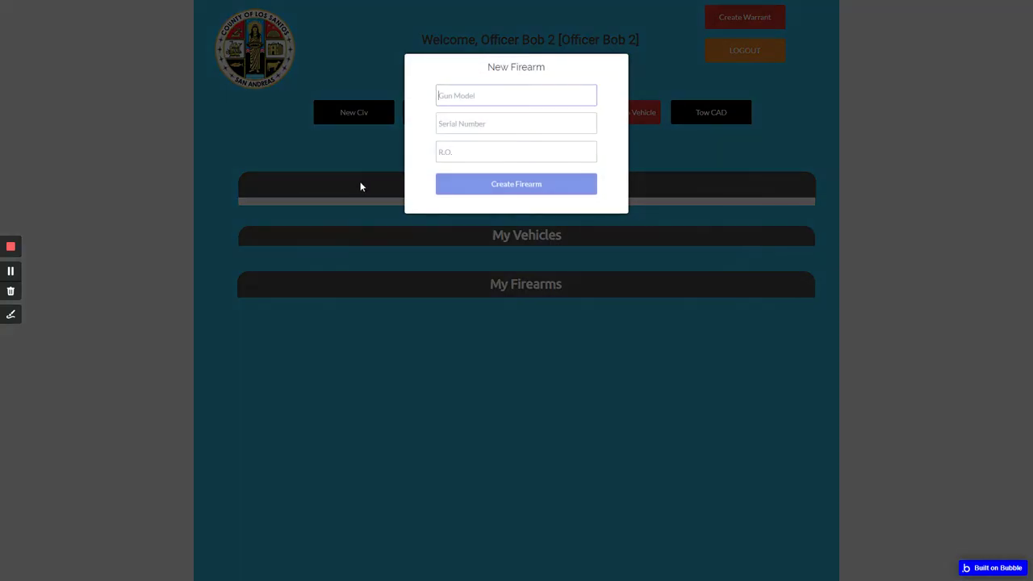
click(343, 185)
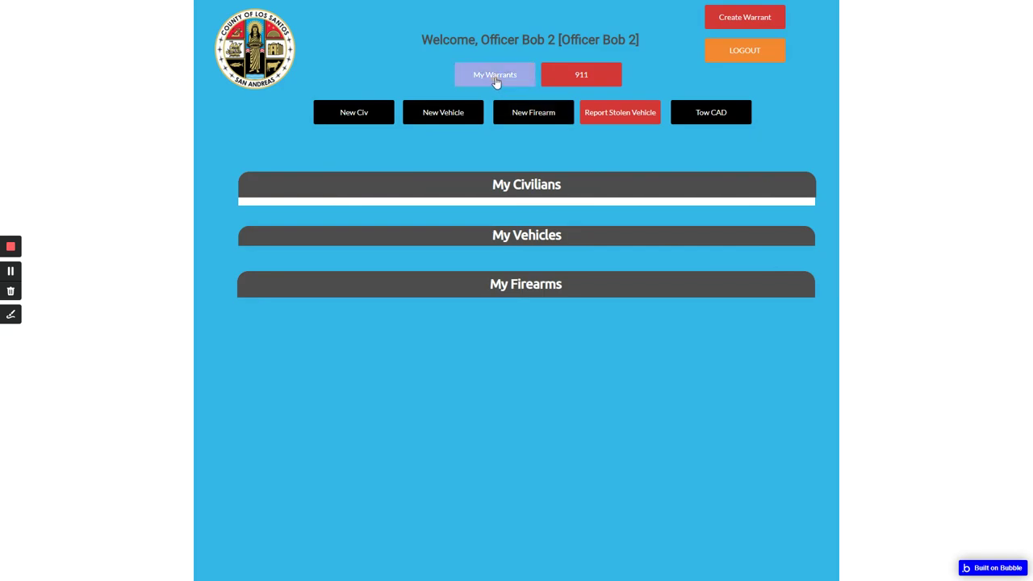
click(496, 79)
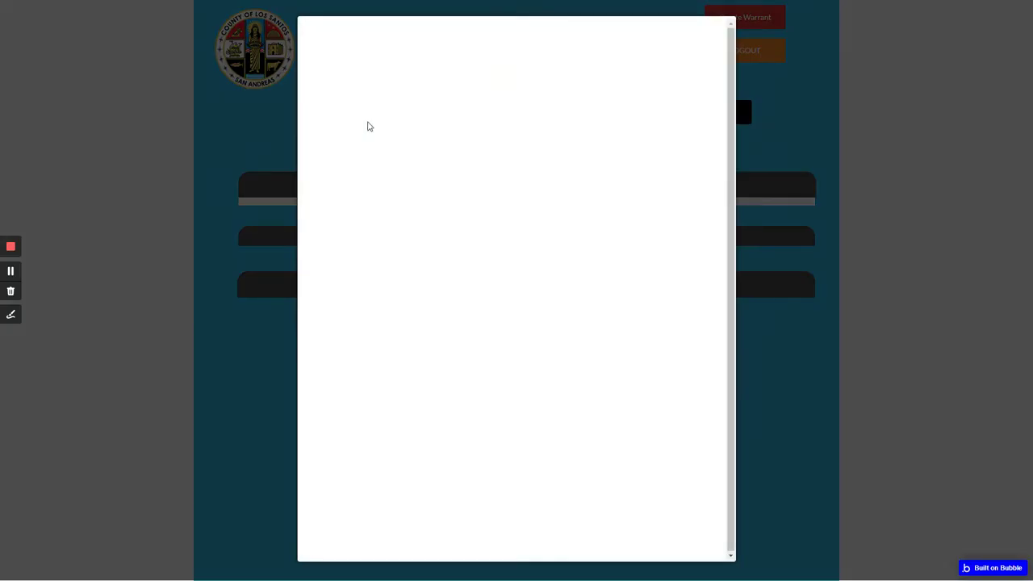
click(735, 268)
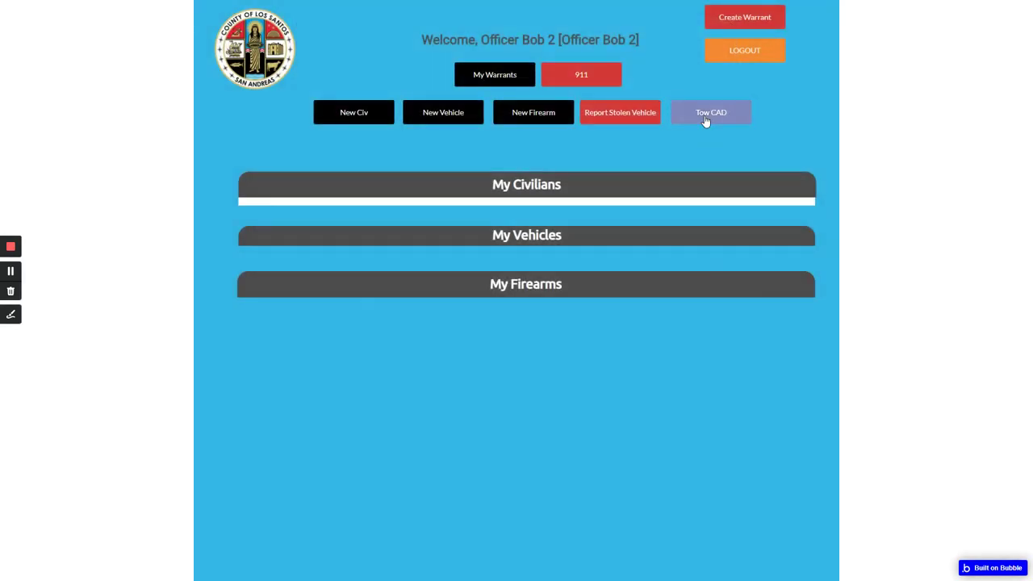
click(704, 115)
click(555, 274)
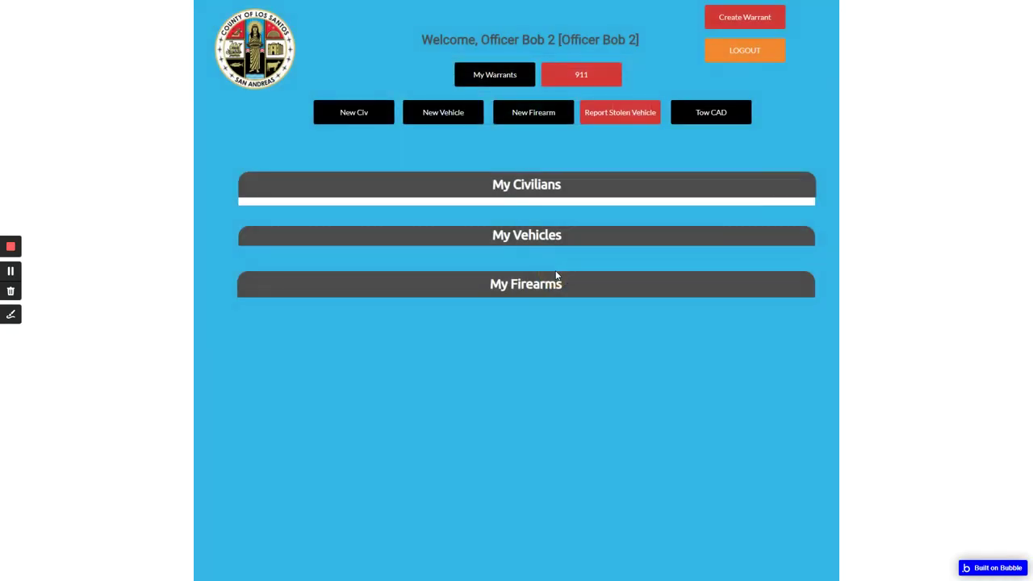